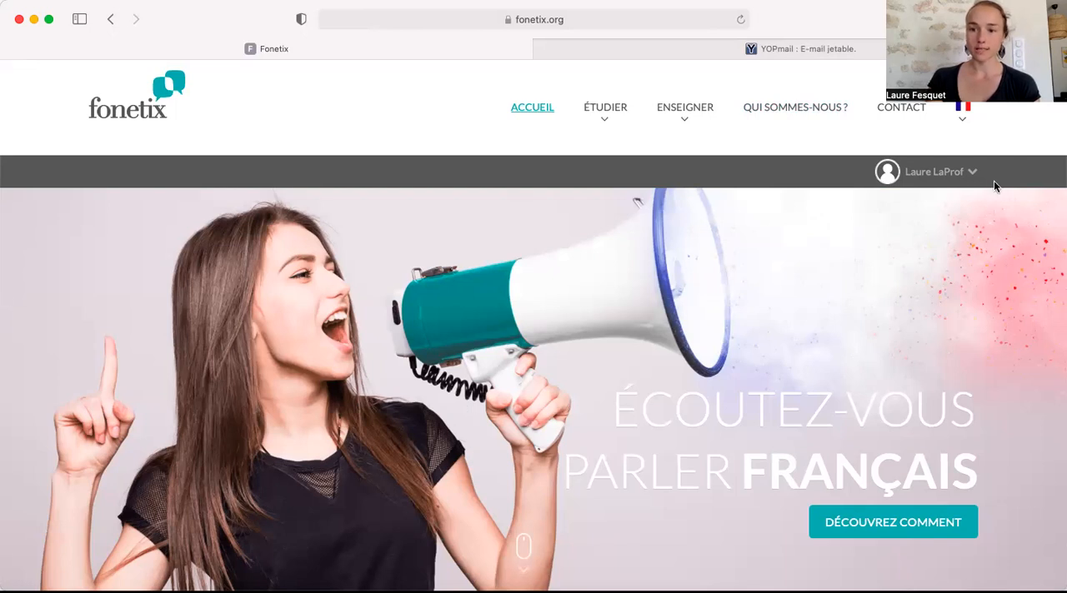
Open the account's dashboard (Tableau de bord) and review its sections down to the access to the Boîte à outils.
click(959, 177)
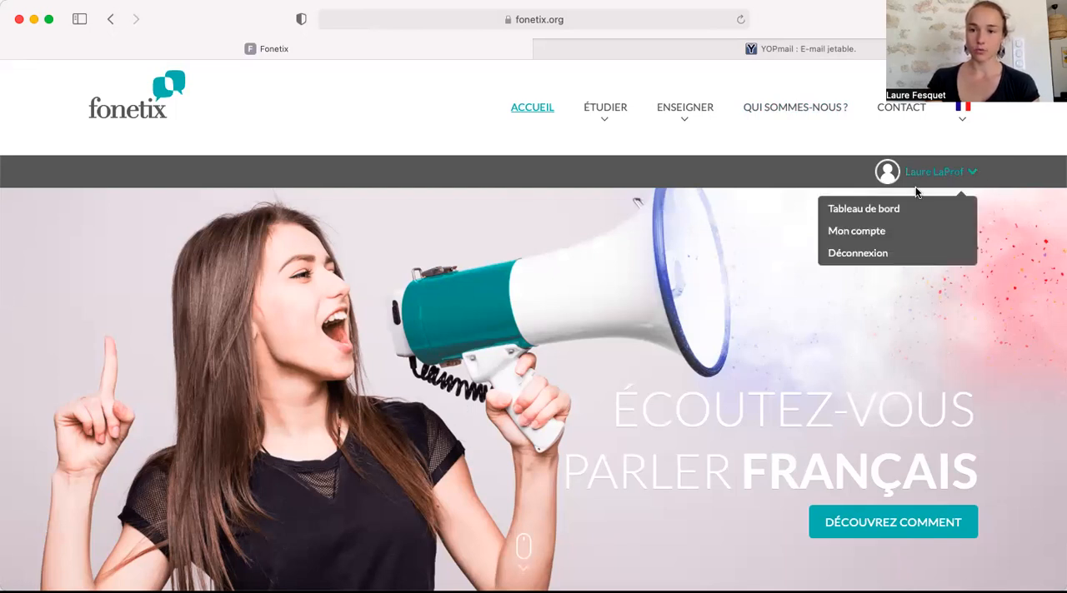
click(881, 208)
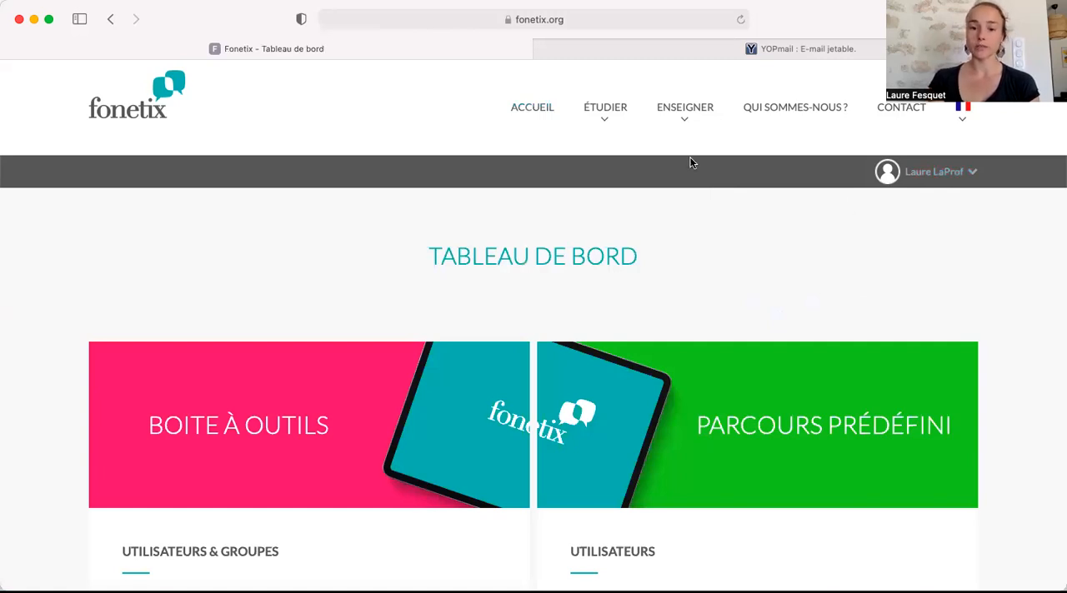
scroll(279, 275, down, 2)
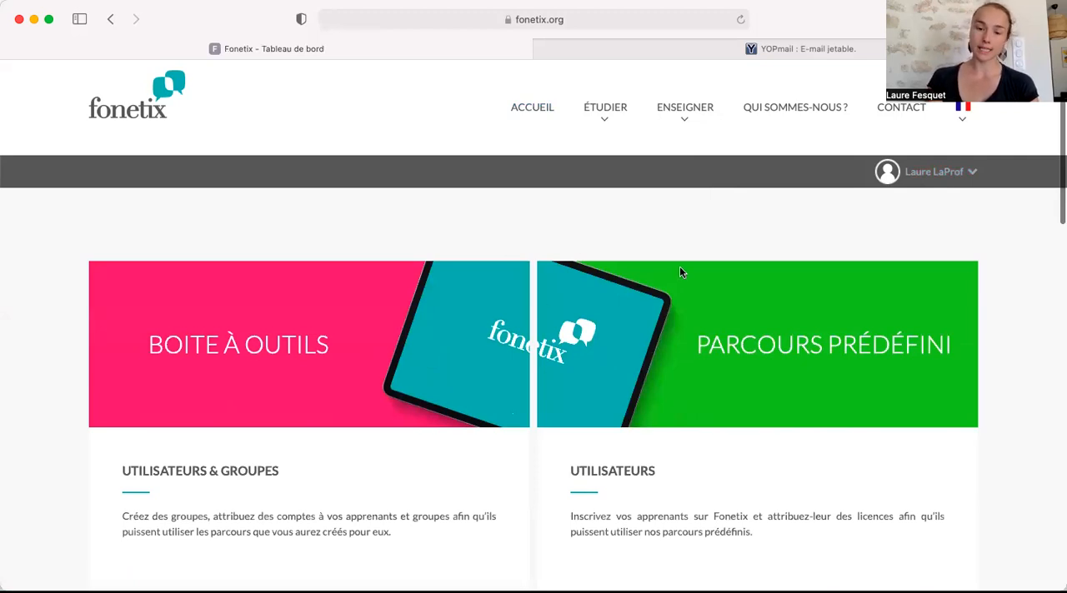
scroll(680, 271, down, 2)
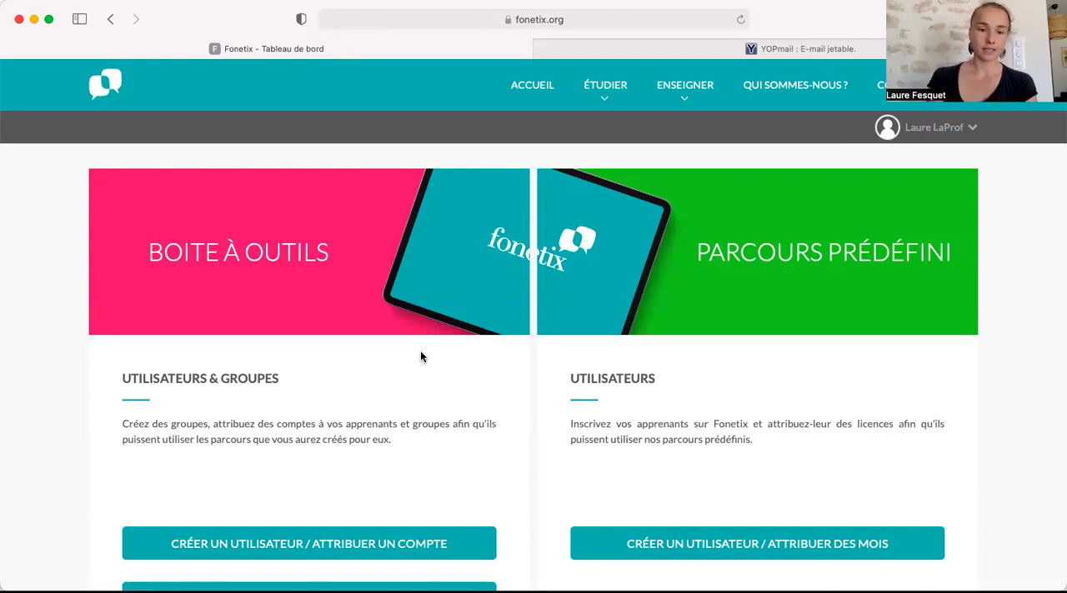
scroll(420, 353, down, 3)
scroll(420, 356, down, 5)
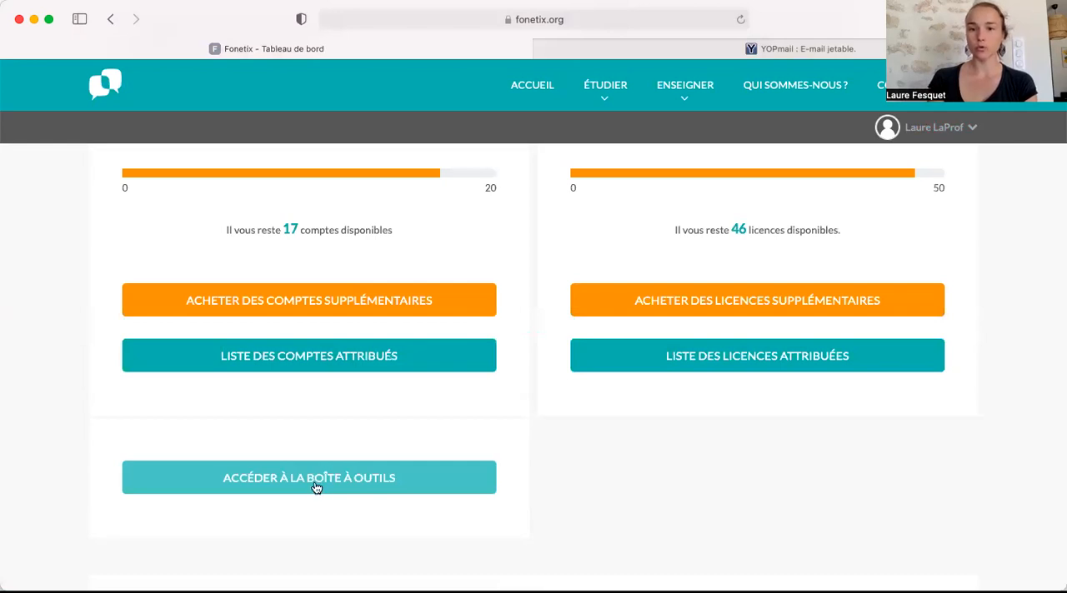
click(316, 488)
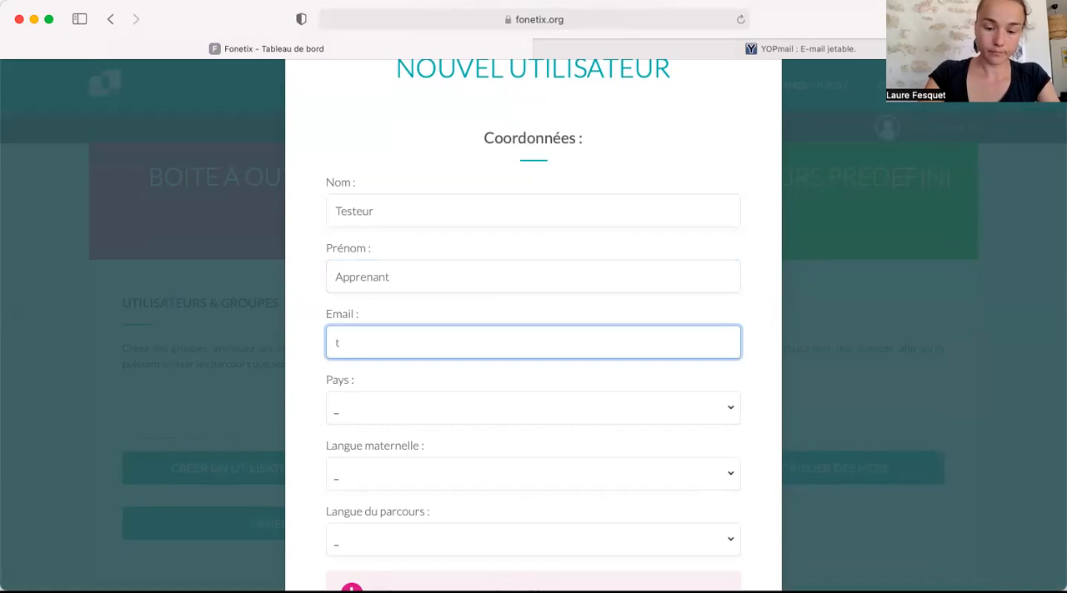
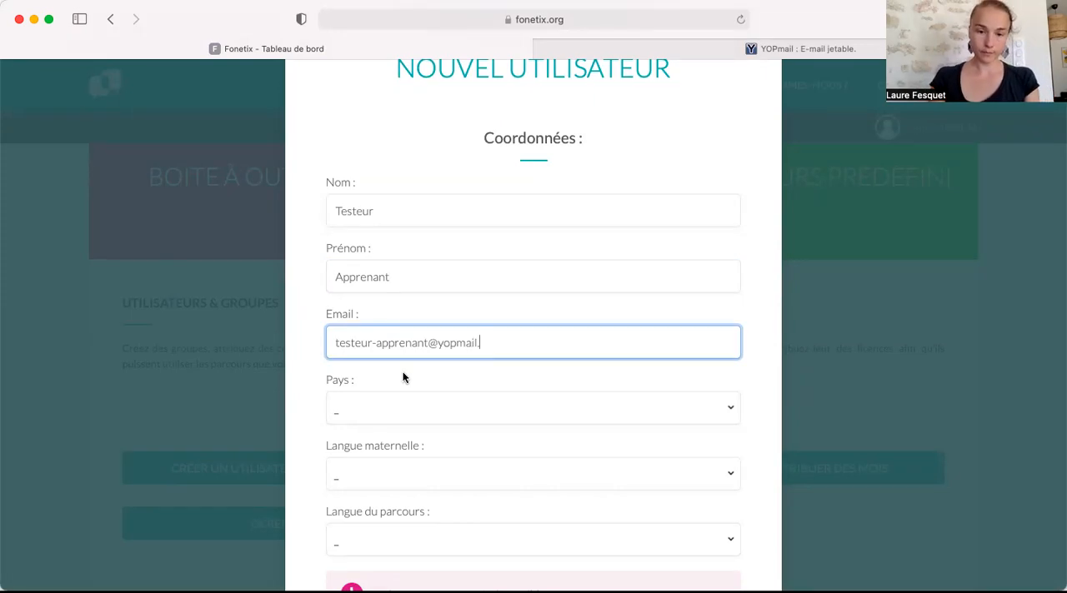
Fill in the learner's last name, first name and e-mail in the Nouvel utilisateur form.
key(Tab)
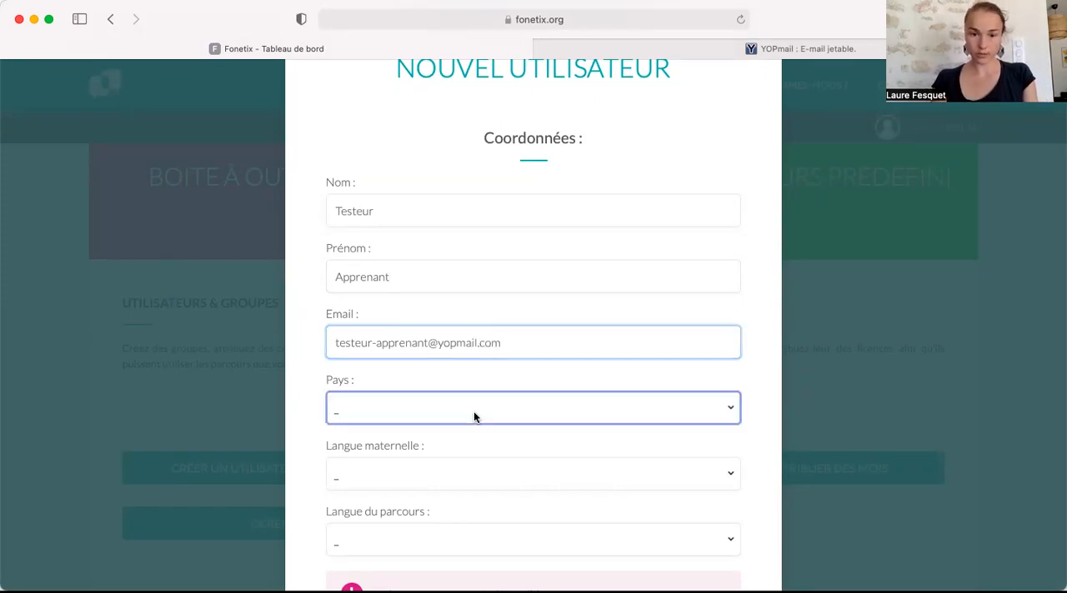
Set the new user's country to Kyrgyzstan and their native language to Kurdish.
click(675, 400)
scroll(496, 547, down, 4)
scroll(495, 547, down, 20)
click(419, 477)
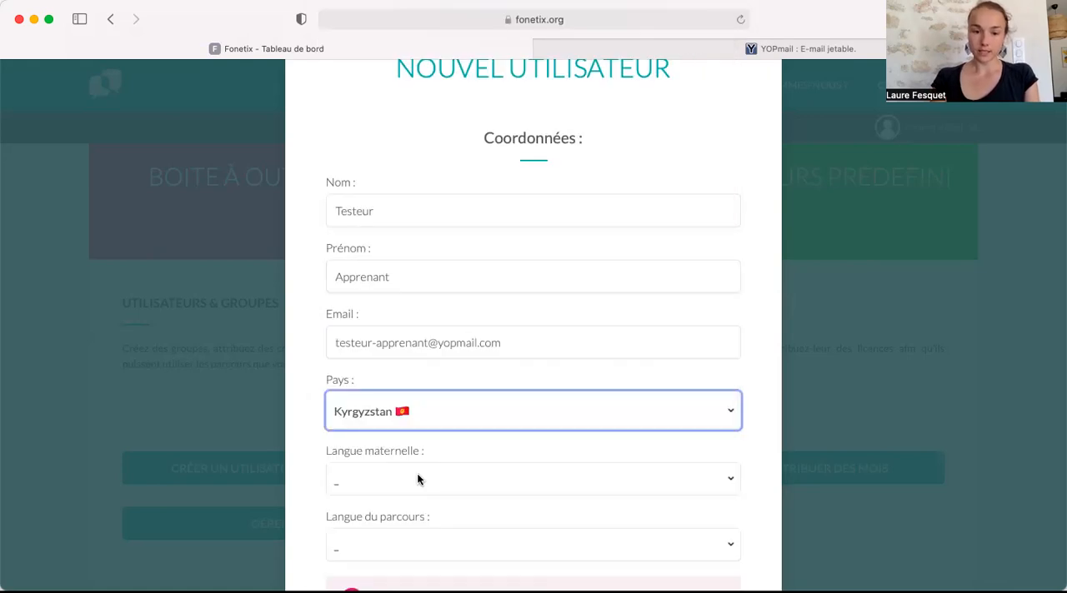
click(417, 479)
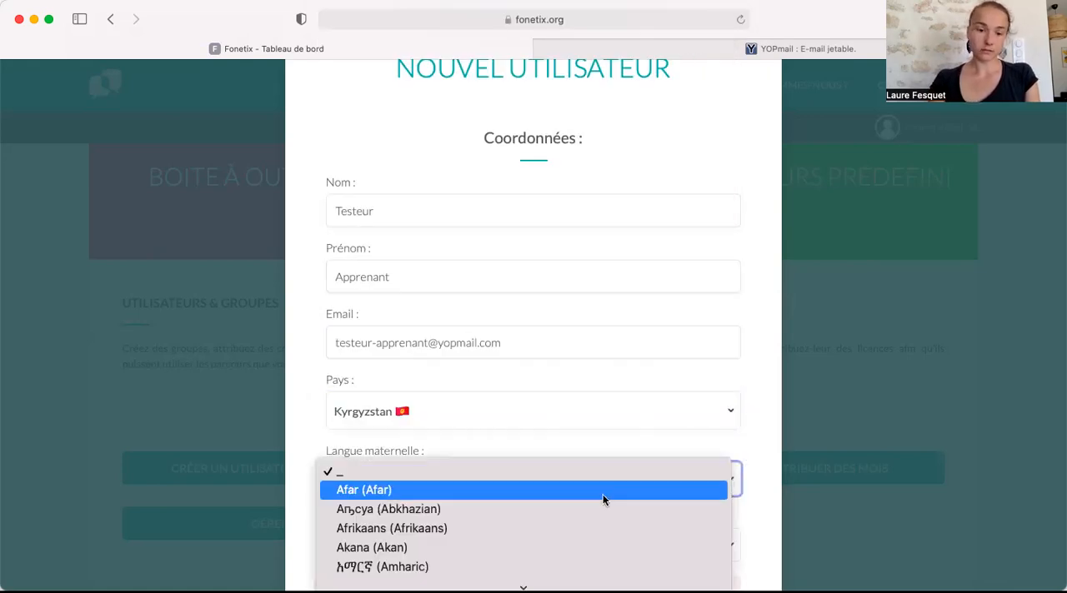
key(k)
scroll(559, 449, down, 3)
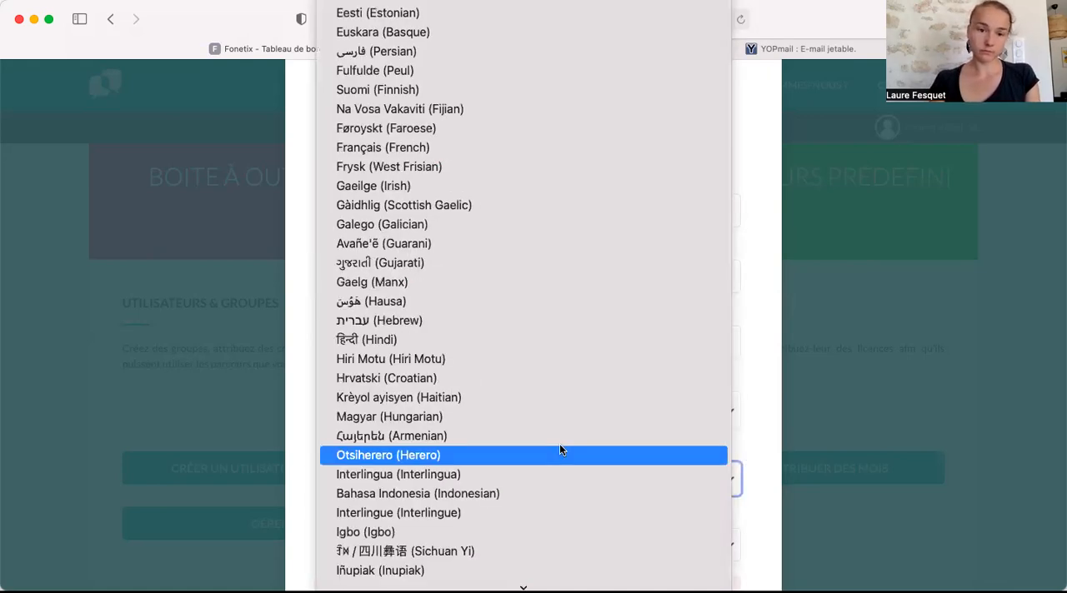
scroll(559, 450, down, 5)
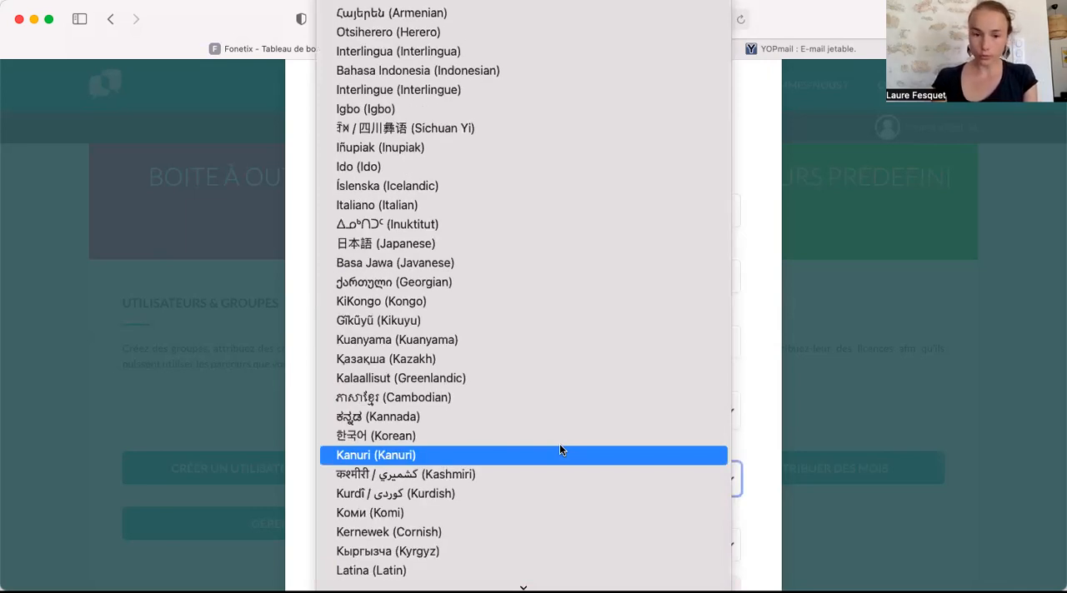
click(416, 493)
Set the new user's course language to Español and the number of months to 3.
scroll(380, 437, down, 3)
click(380, 435)
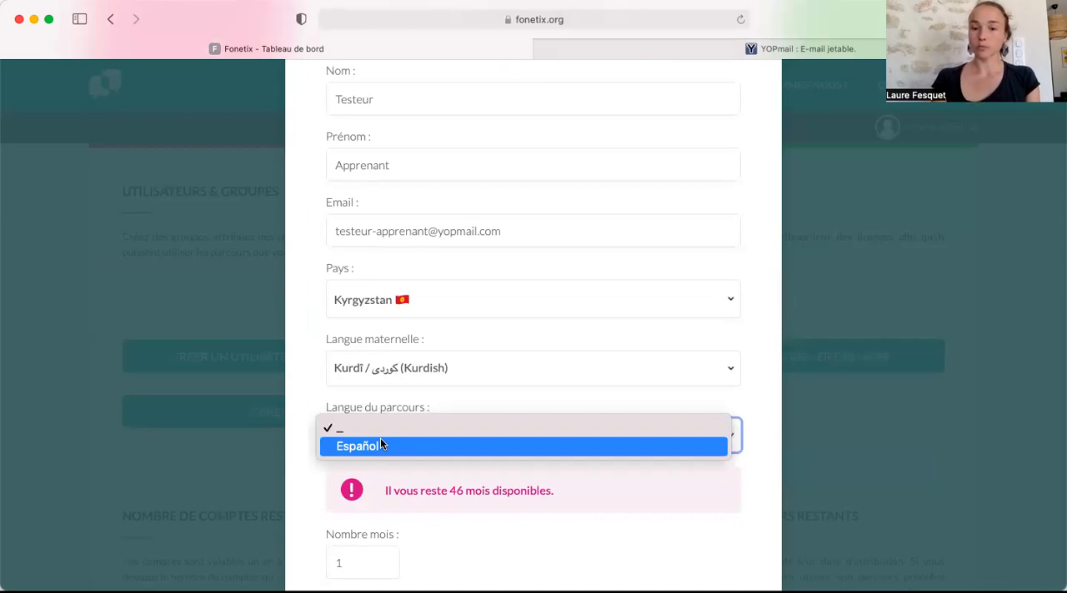
click(381, 444)
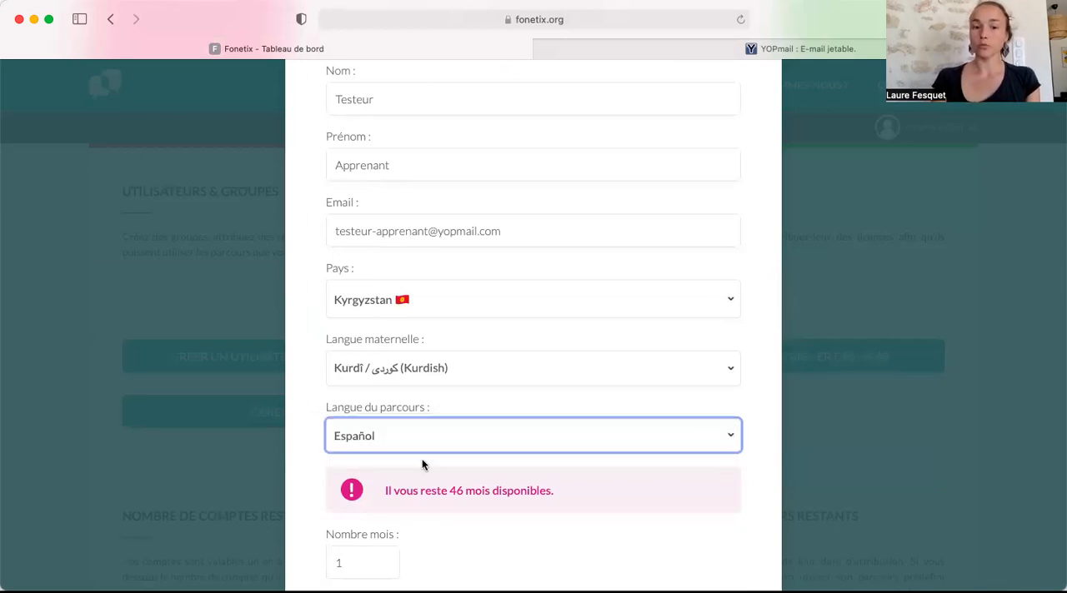
scroll(399, 418, down, 3)
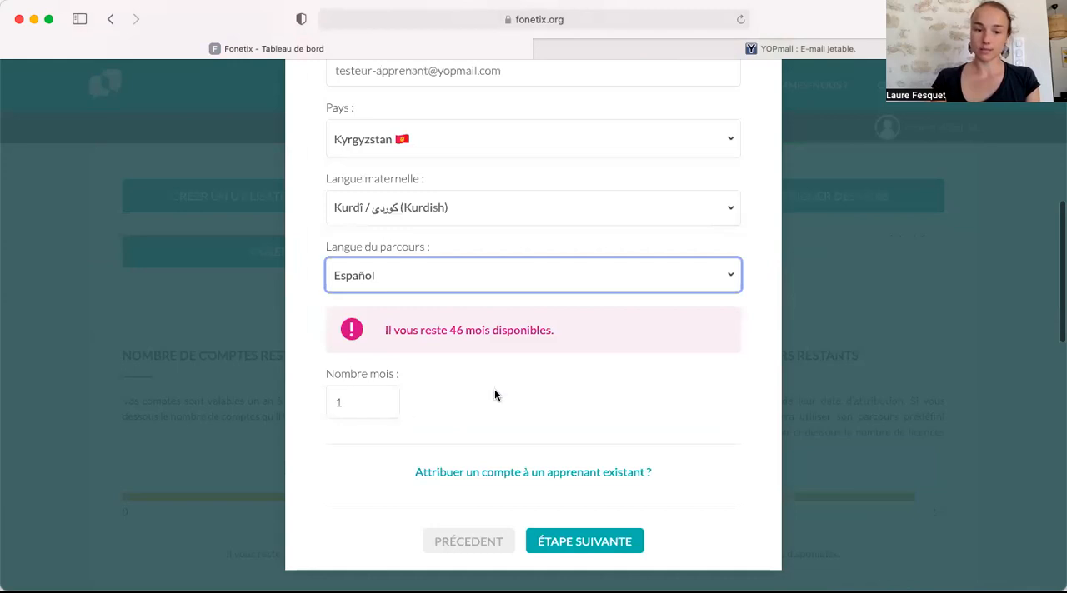
click(335, 402)
double_click(321, 401)
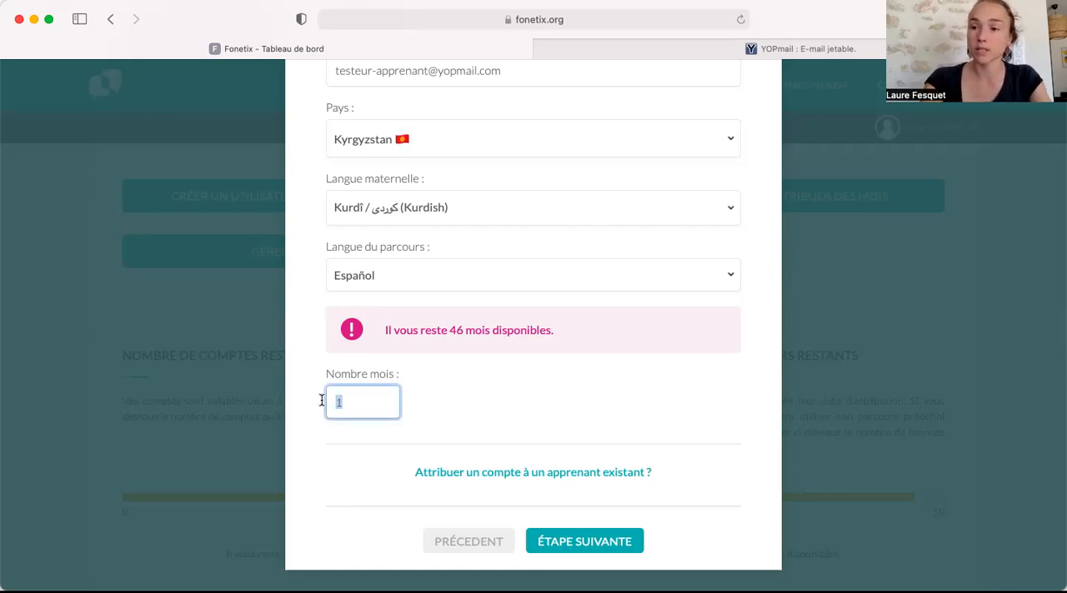
text(3)
click(546, 340)
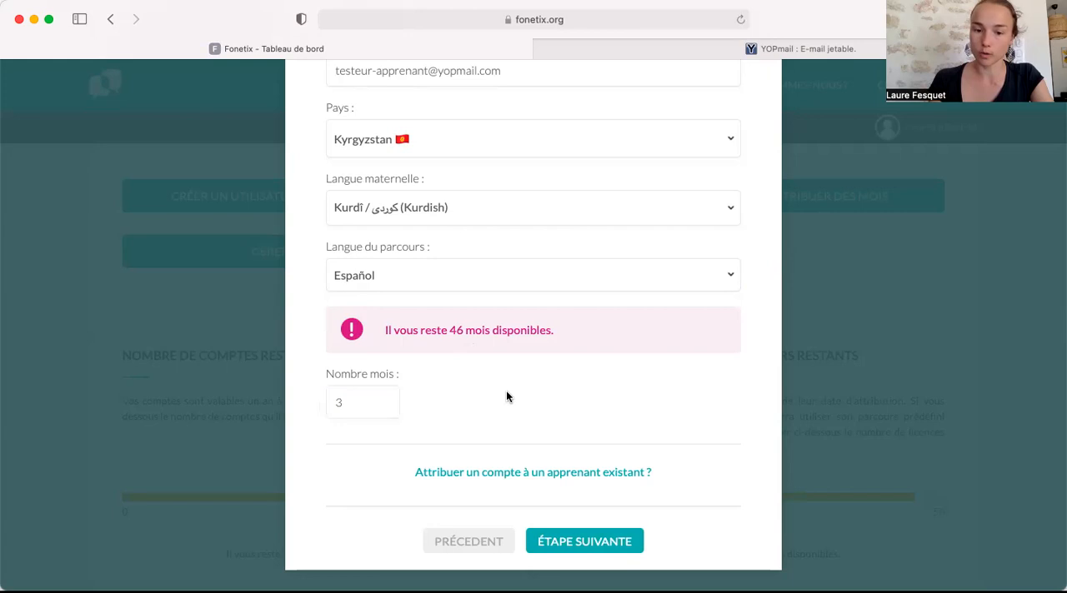
Proceed to the final confirmation, accept e-mails from Fonetix on the user's behalf and finish the registration.
click(607, 548)
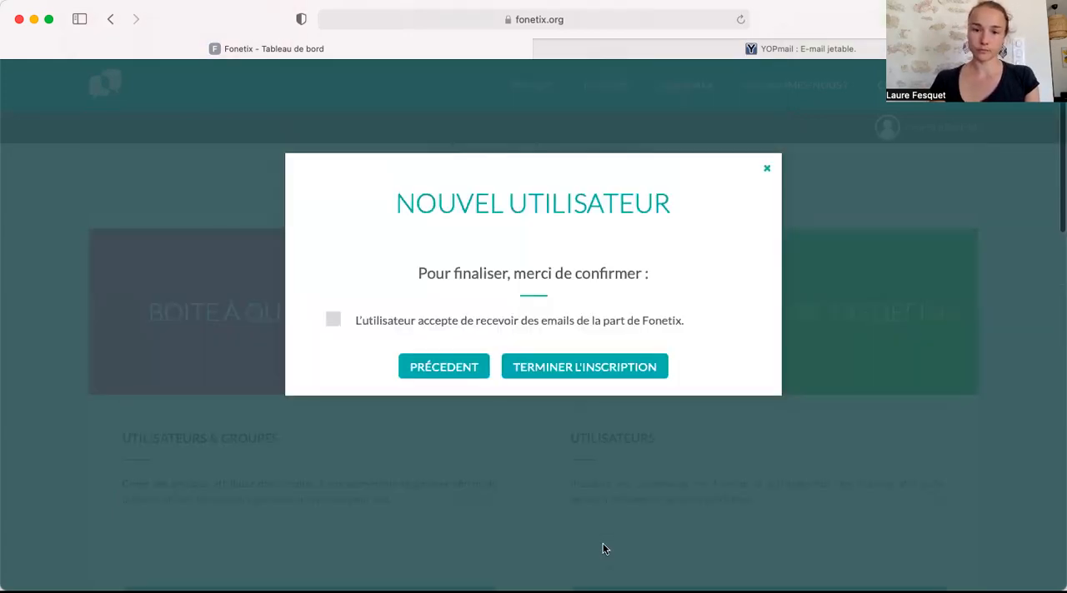
click(586, 434)
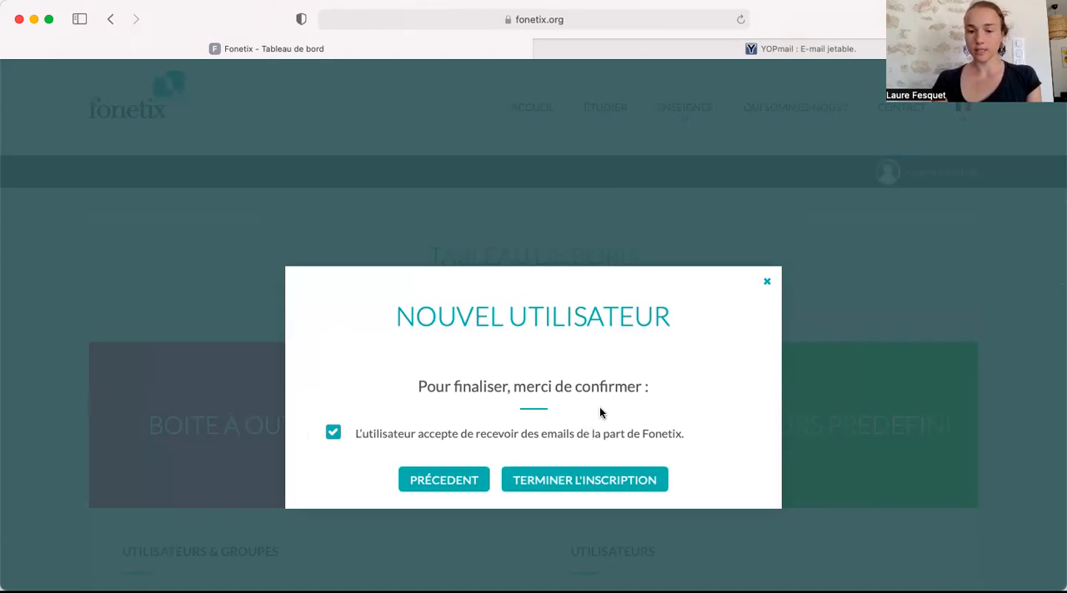
click(564, 481)
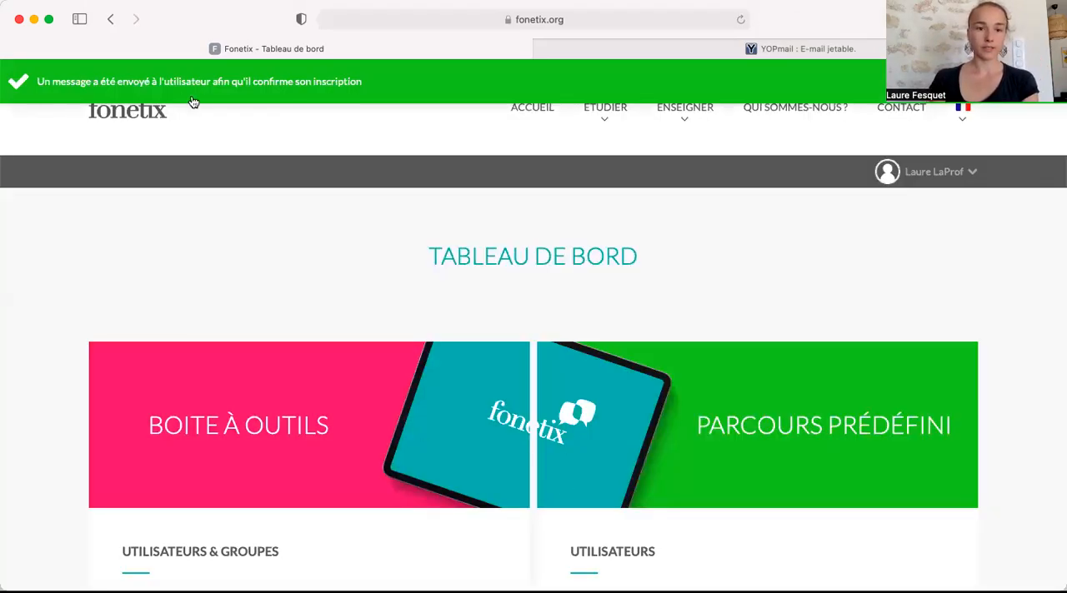
Start attributing predefined-course months from the dashboard and choose to assign them to an existing learner instead.
scroll(884, 217, down, 3)
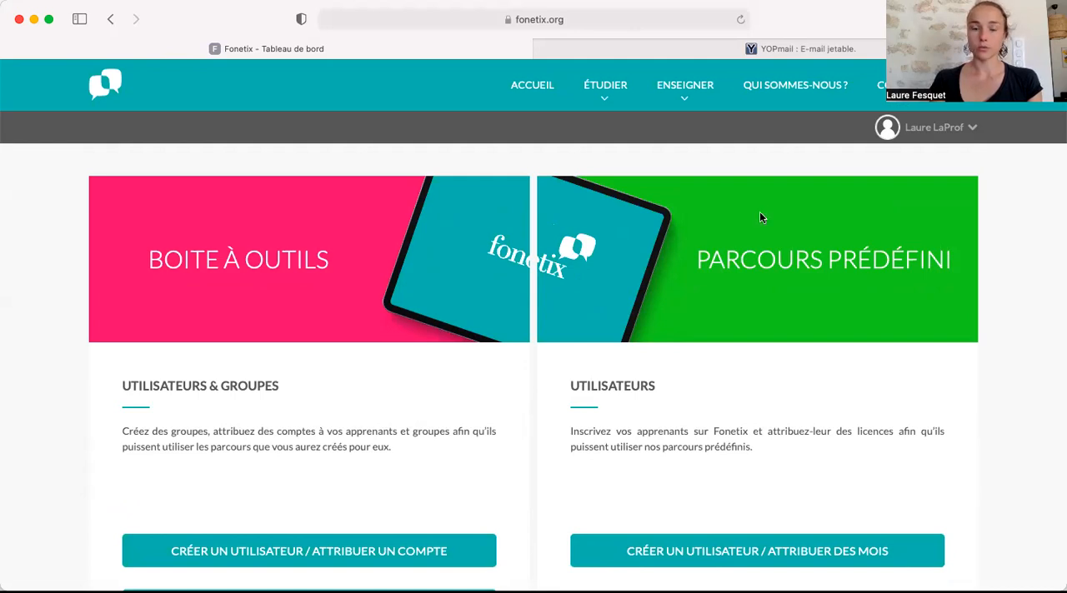
scroll(838, 340, down, 1)
scroll(839, 340, up, 1)
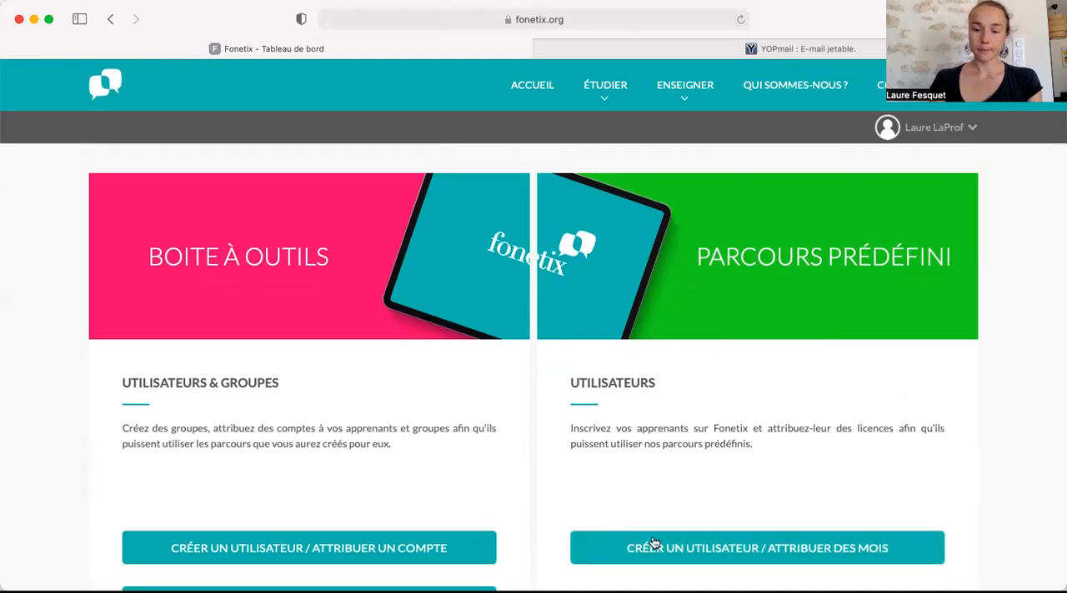
click(692, 548)
scroll(534, 381, down, 10)
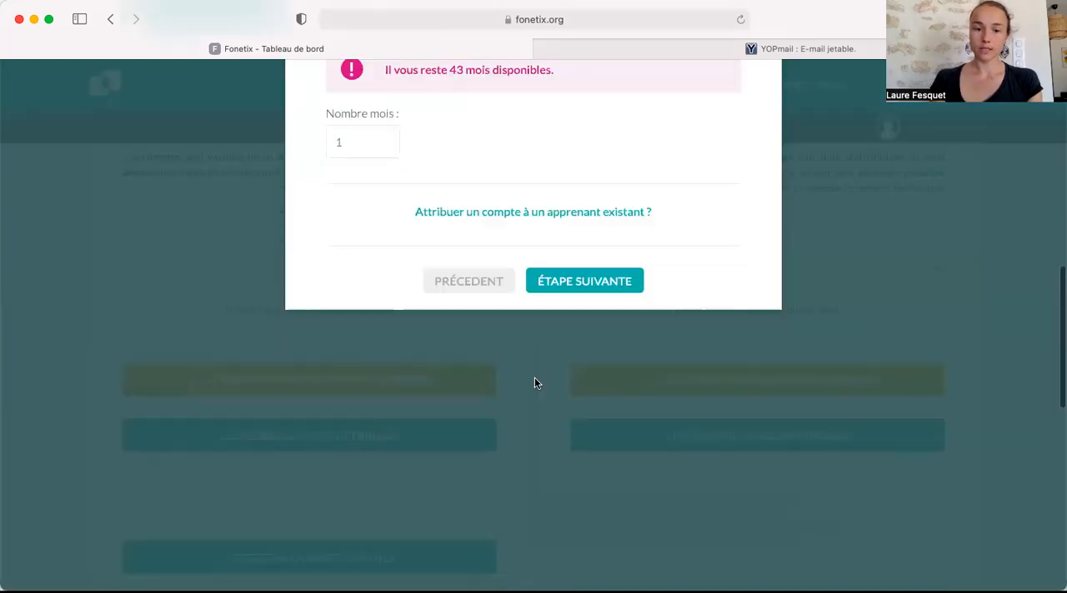
scroll(534, 383, up, 4)
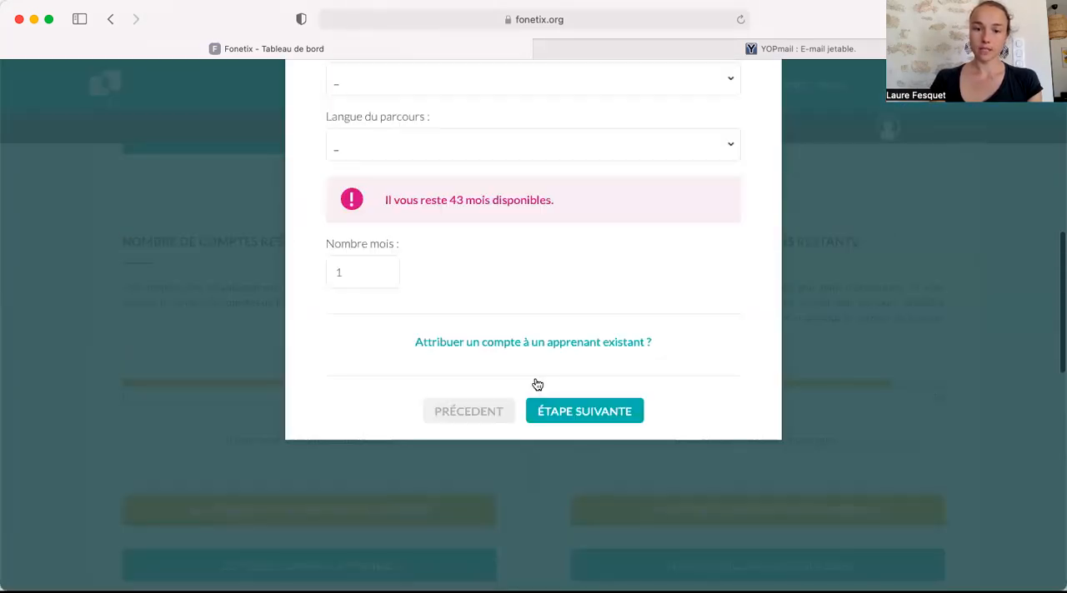
click(543, 343)
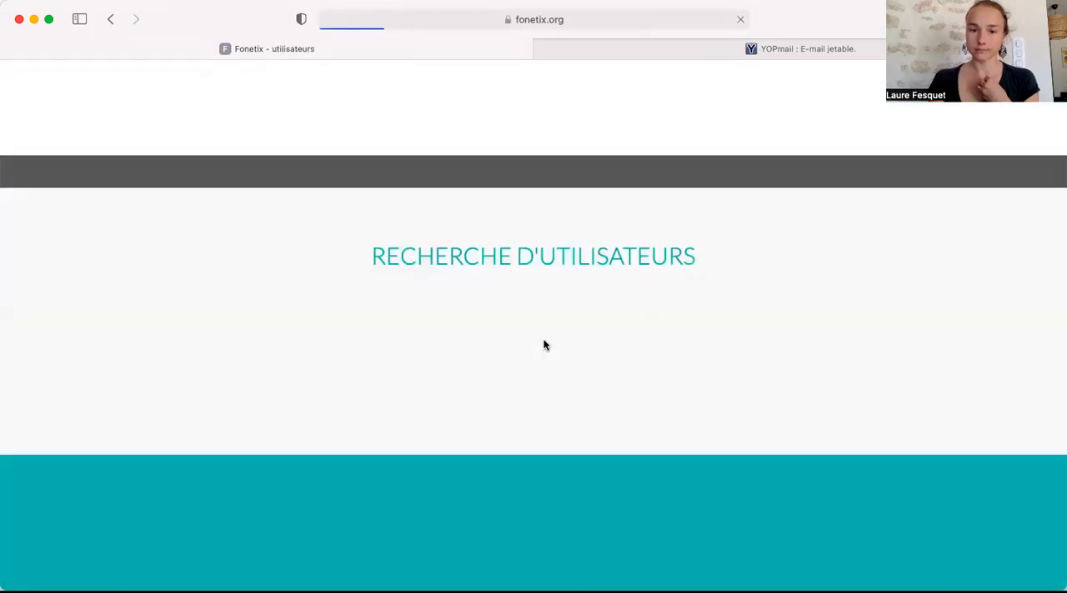
Open the profile of the second learner in the user list and assign them a Parcours prédéfinis account.
scroll(543, 350, down, 3)
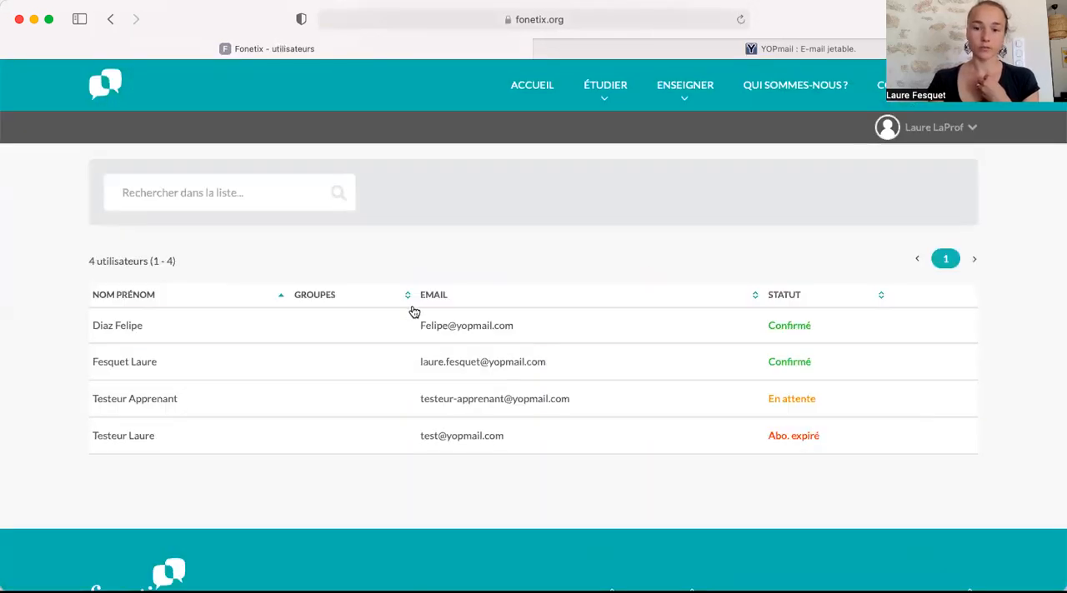
click(297, 352)
scroll(534, 267, down, 2)
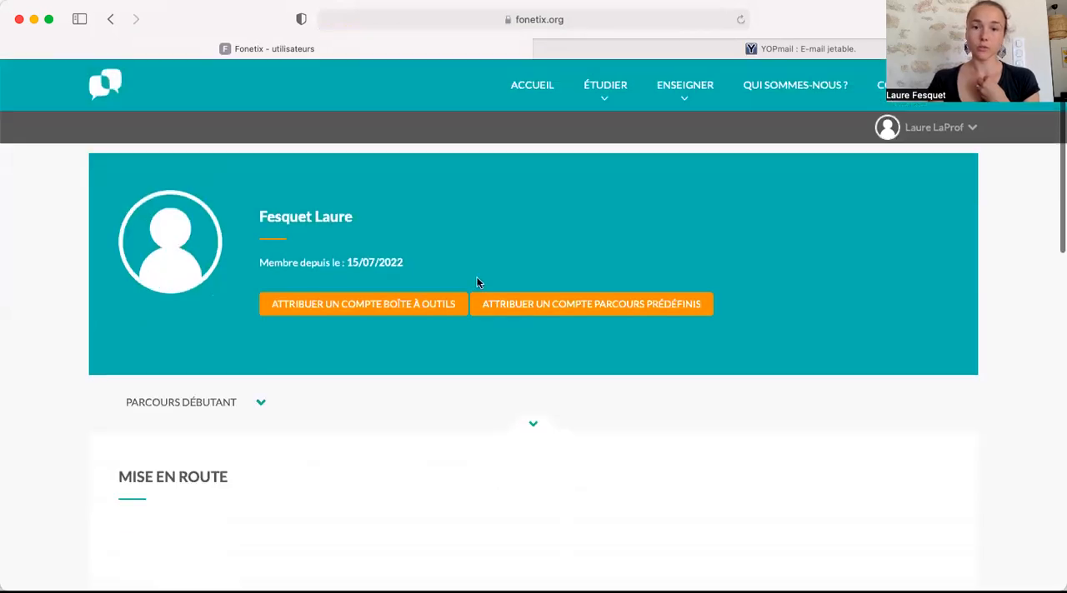
click(610, 306)
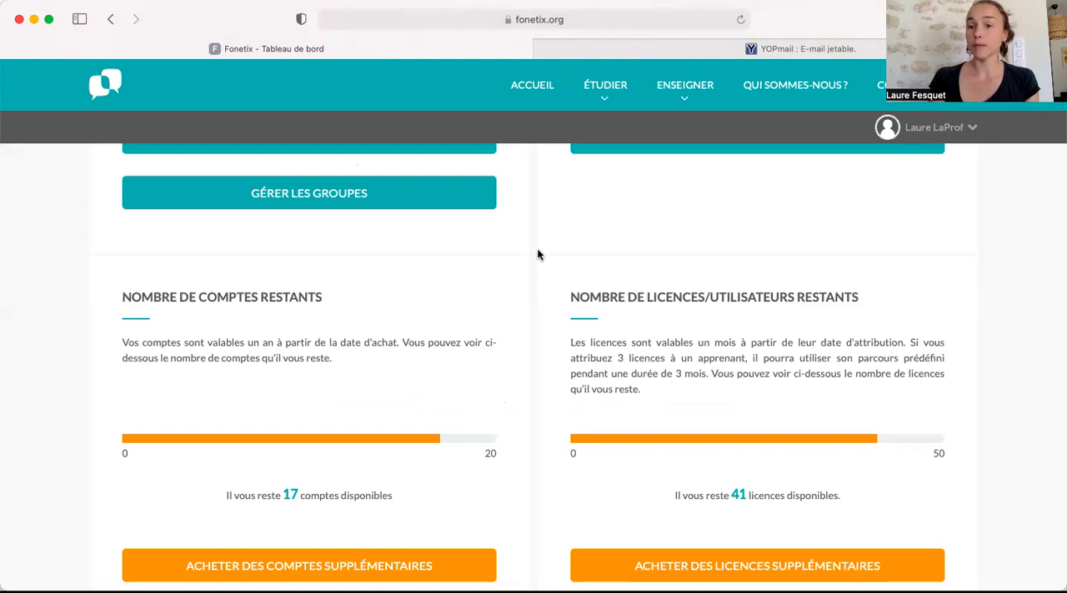
Recover an existing Fonetix user from the dashboard by pasting their transfer code, searching for it and completing the retrieval.
scroll(537, 250, down, 5)
scroll(537, 254, down, 5)
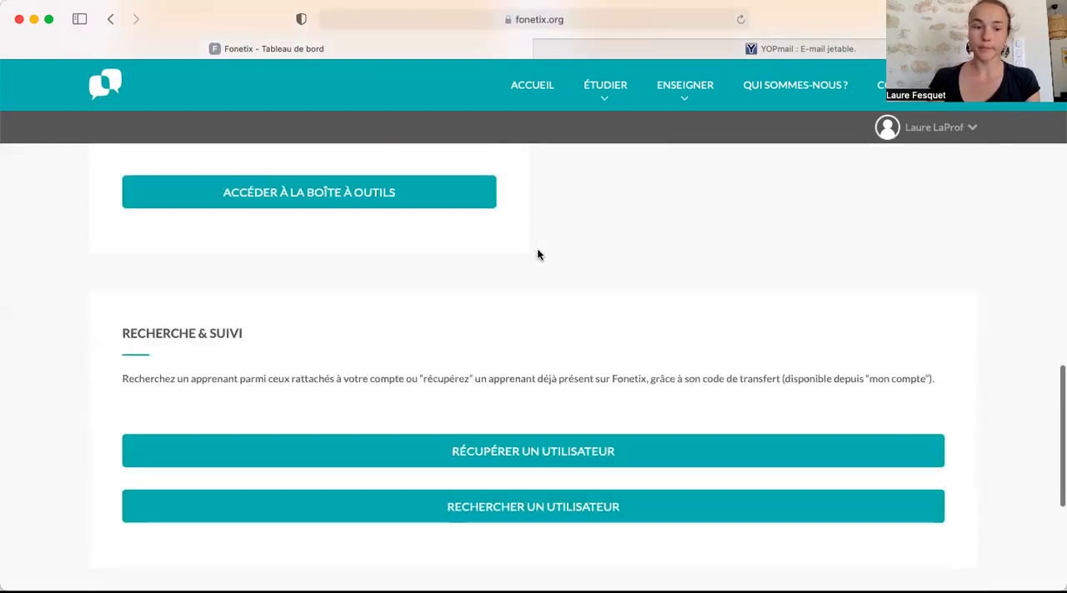
click(511, 404)
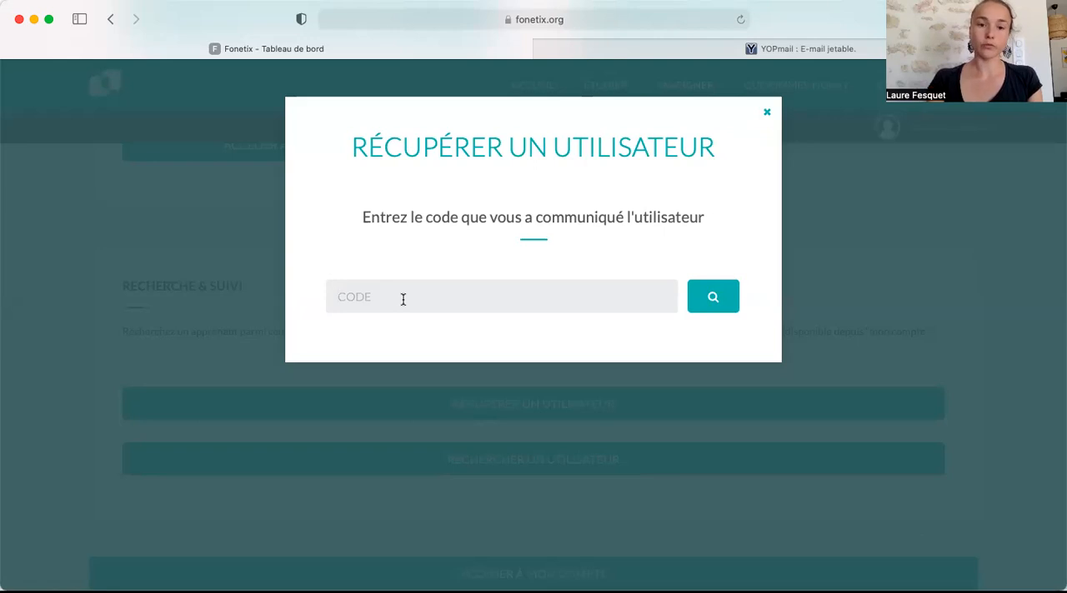
click(403, 299)
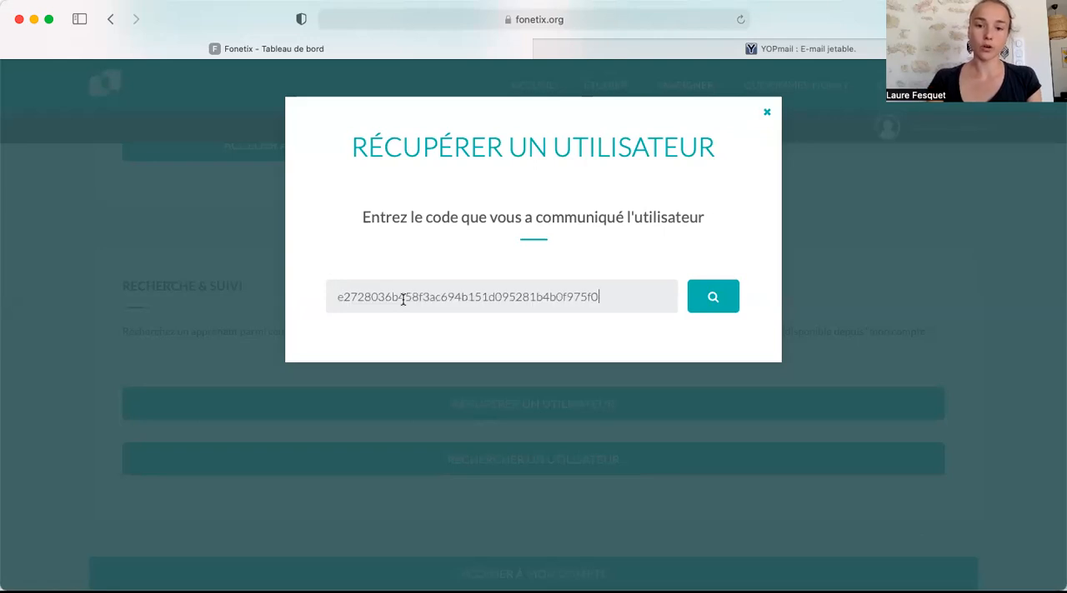
click(714, 300)
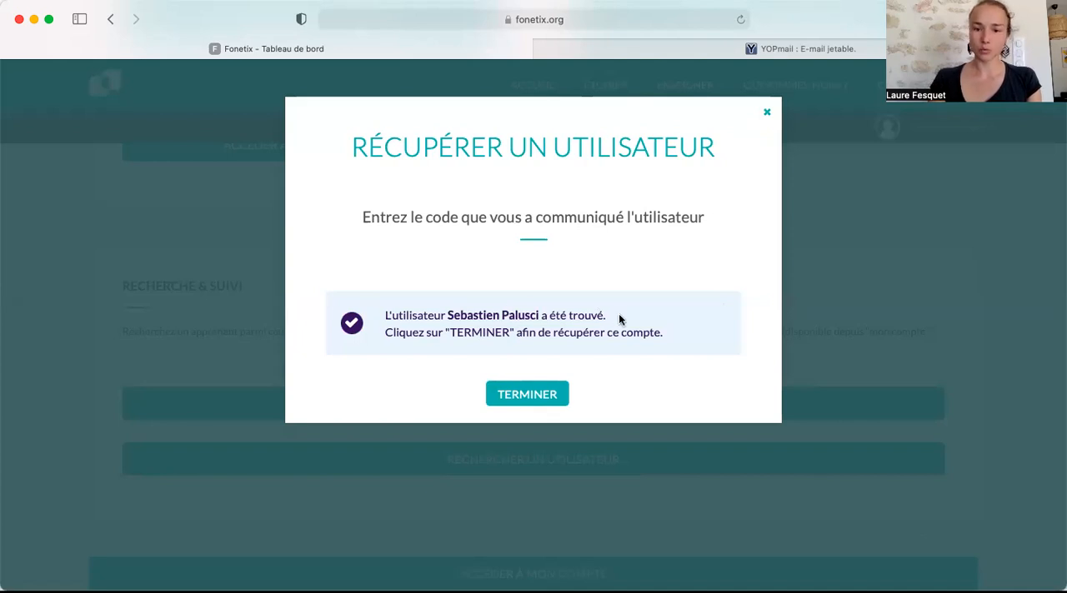
click(528, 394)
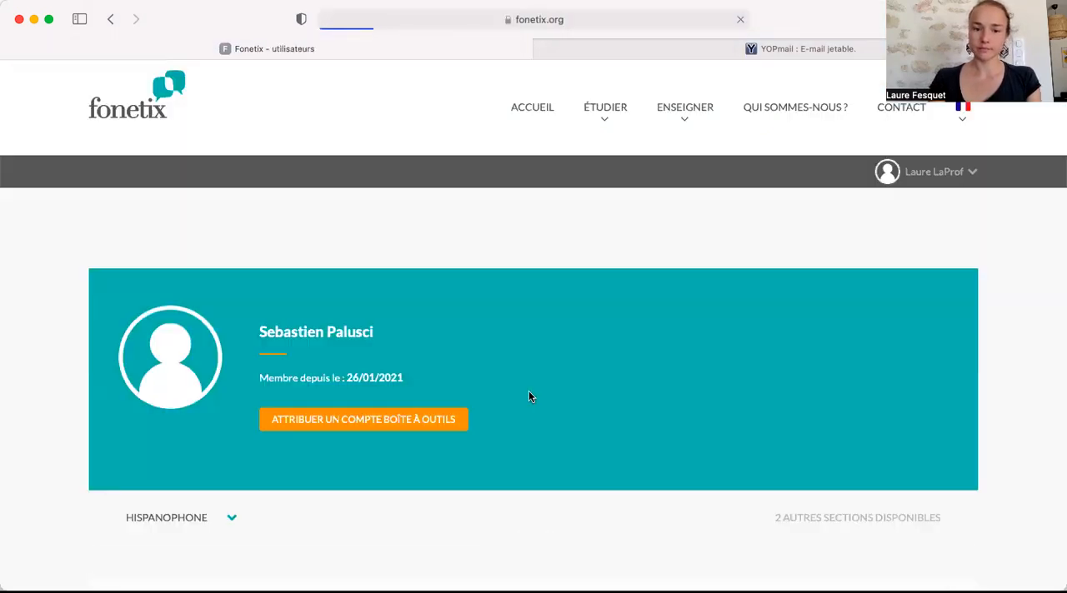
Assign a Boîte à outils account to the recovered learner from their profile and confirm the addition.
scroll(528, 391, down, 3)
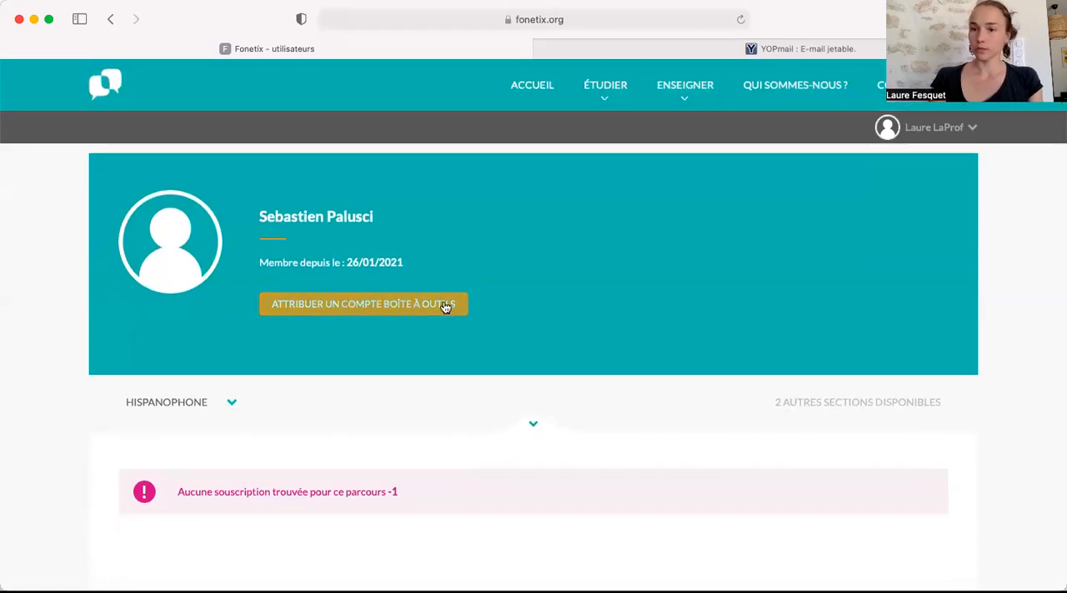
click(373, 312)
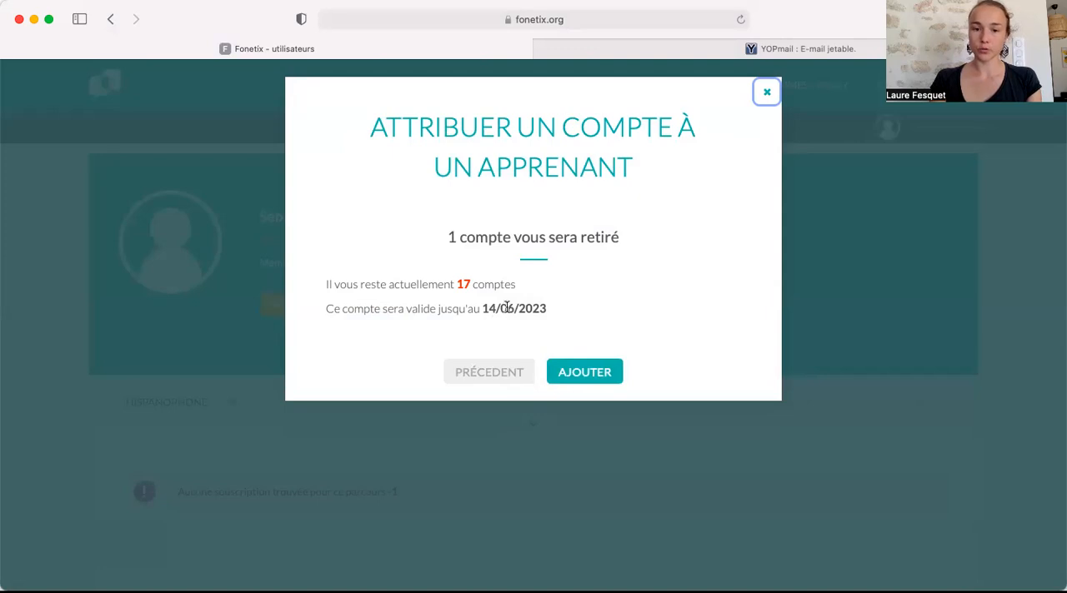
click(592, 372)
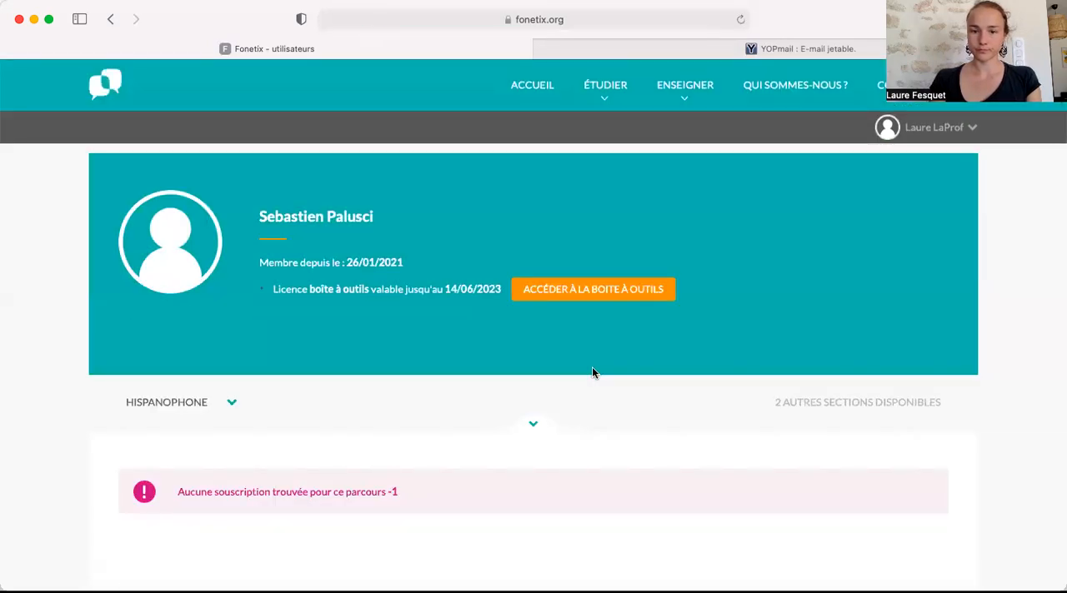
Open the Boîte à outils and select the "an" option in the vowel chart and the "v" option for the consonant p.
scroll(591, 372, up, 3)
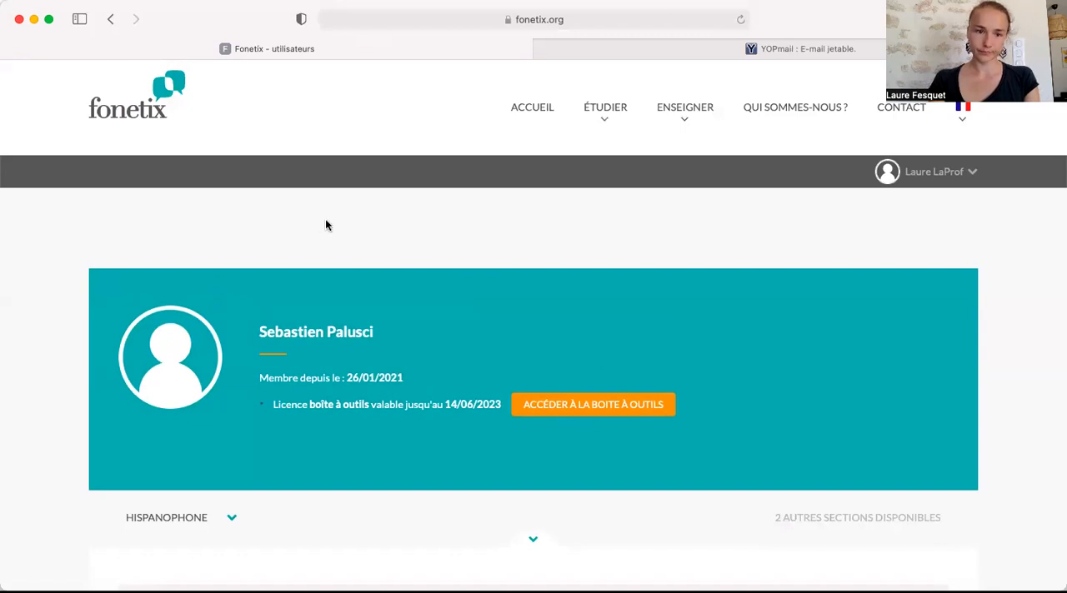
click(919, 173)
click(860, 211)
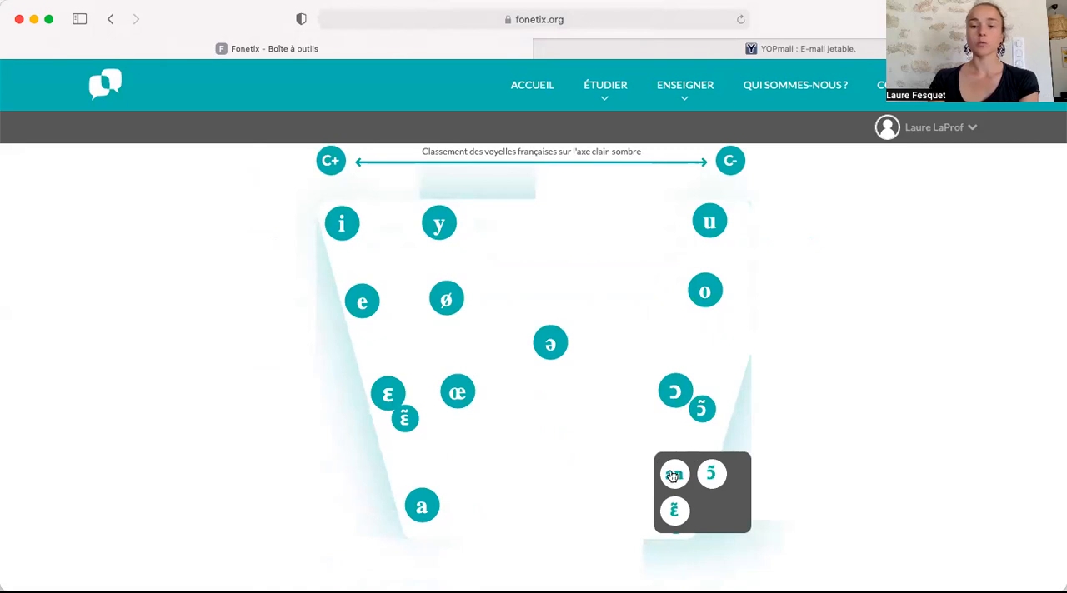
click(671, 475)
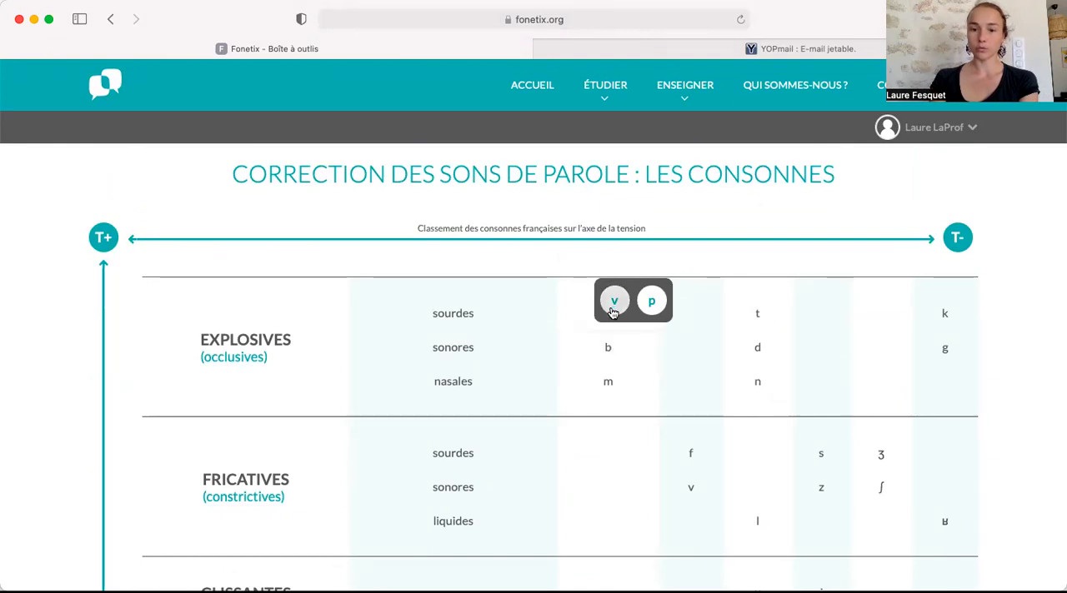
click(613, 305)
scroll(611, 308, down, 7)
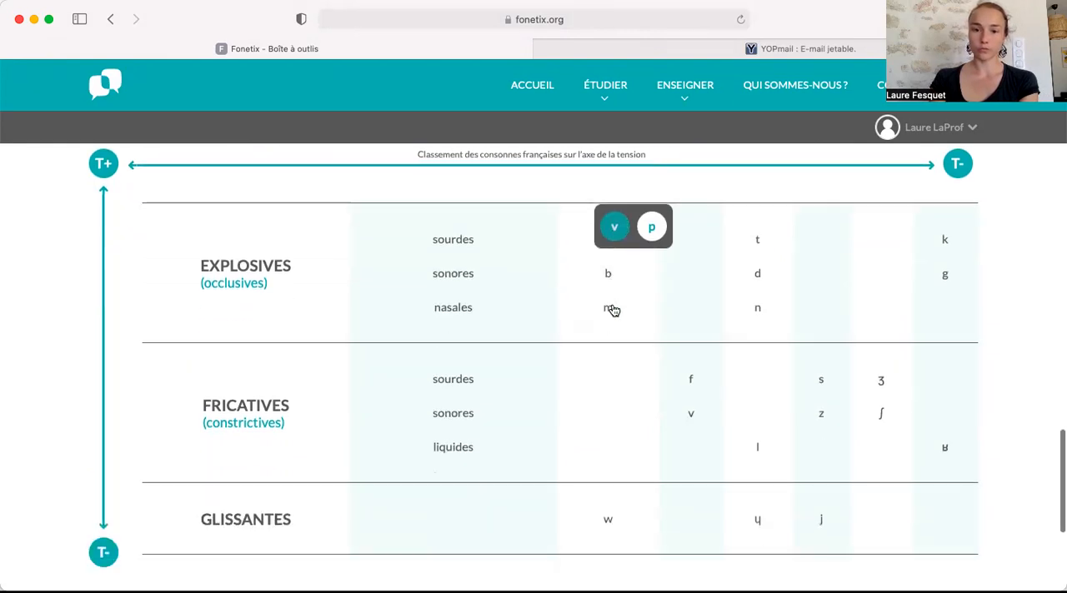
Start assigning the selected exercises to a student and select the second learner in the list.
click(537, 400)
click(862, 381)
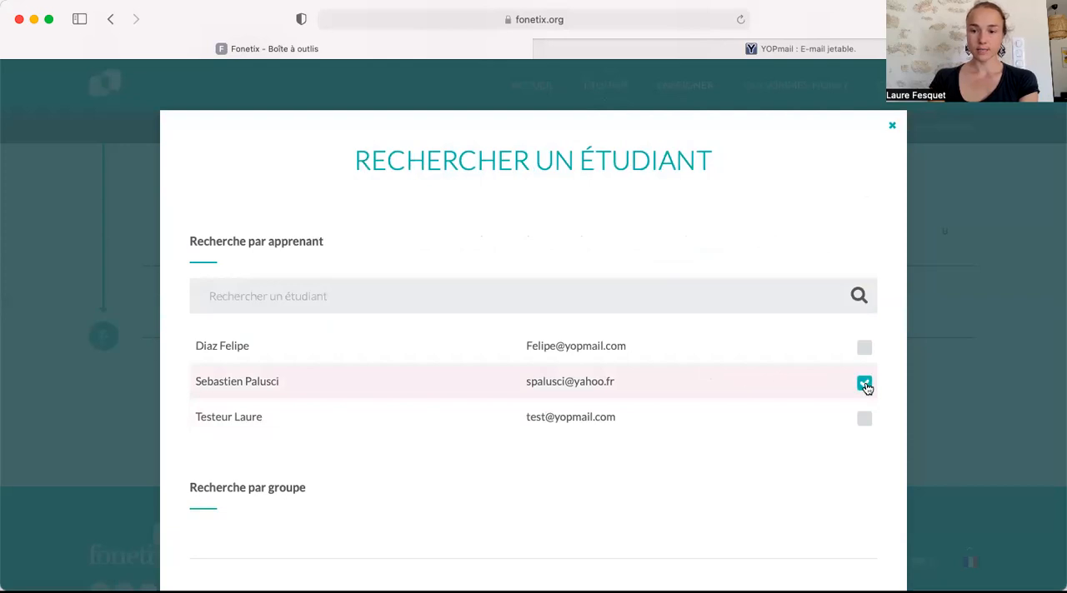
scroll(774, 344, down, 3)
scroll(774, 345, down, 1)
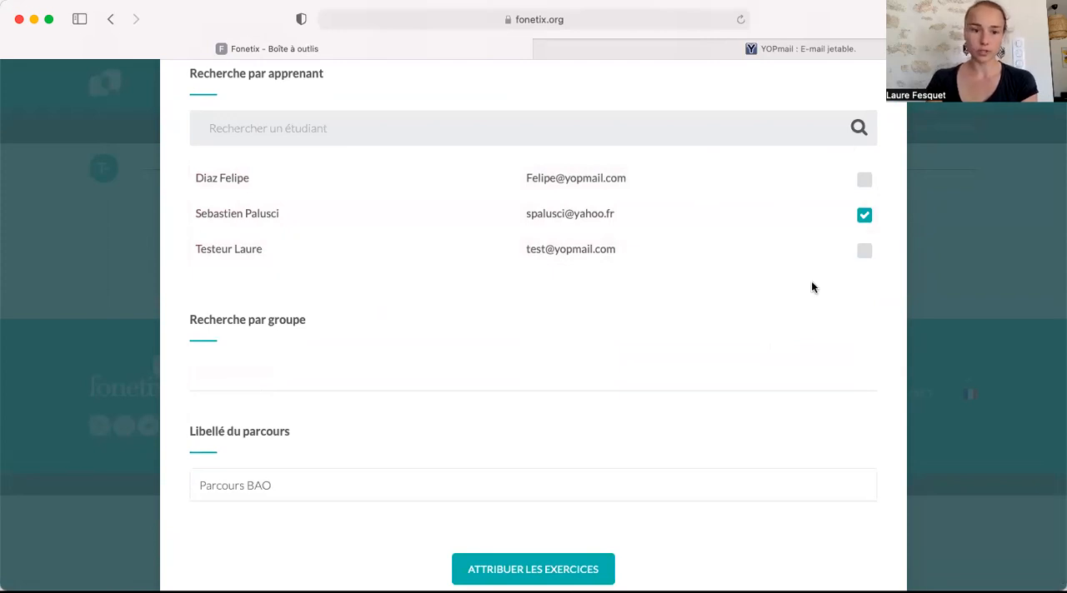
scroll(454, 306, down, 2)
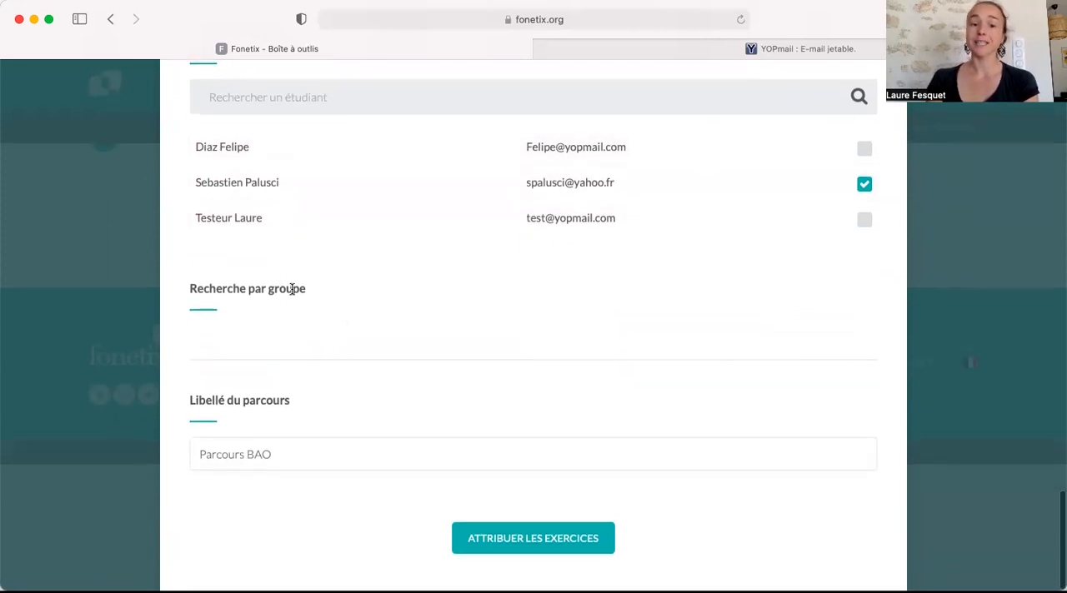
Set the course label to "Parcours du 23/07/2022" and assign the exercises to the selected learner.
click(248, 454)
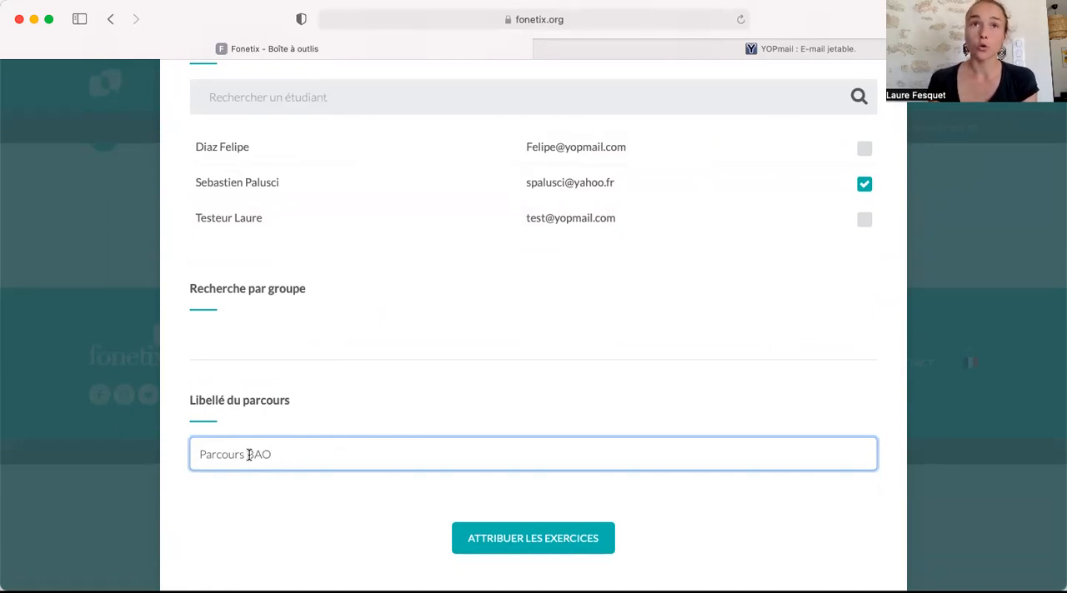
drag(247, 454, 295, 457)
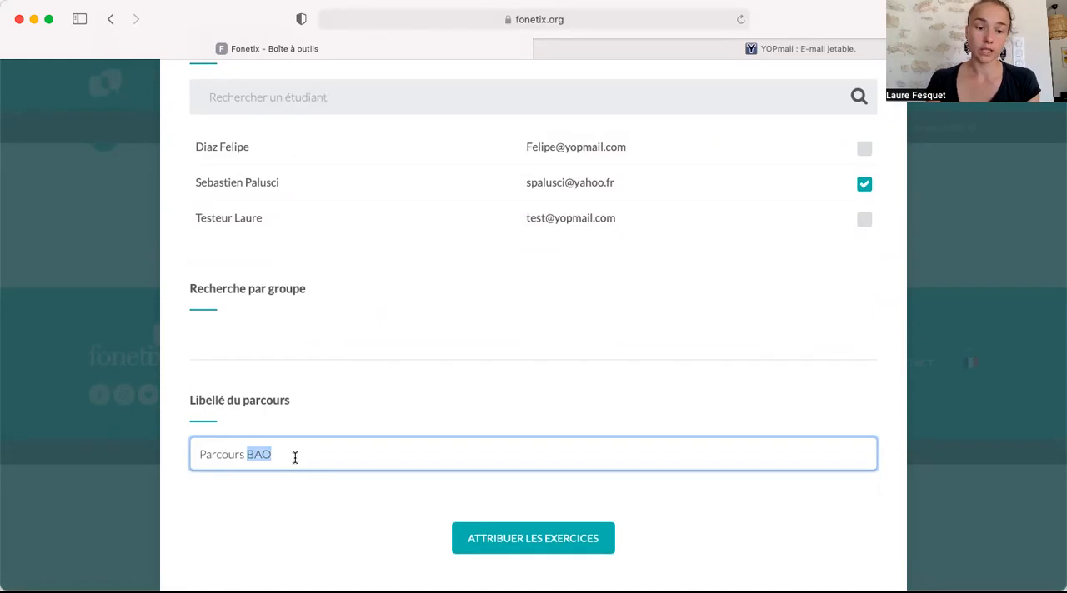
text(du 23/0)
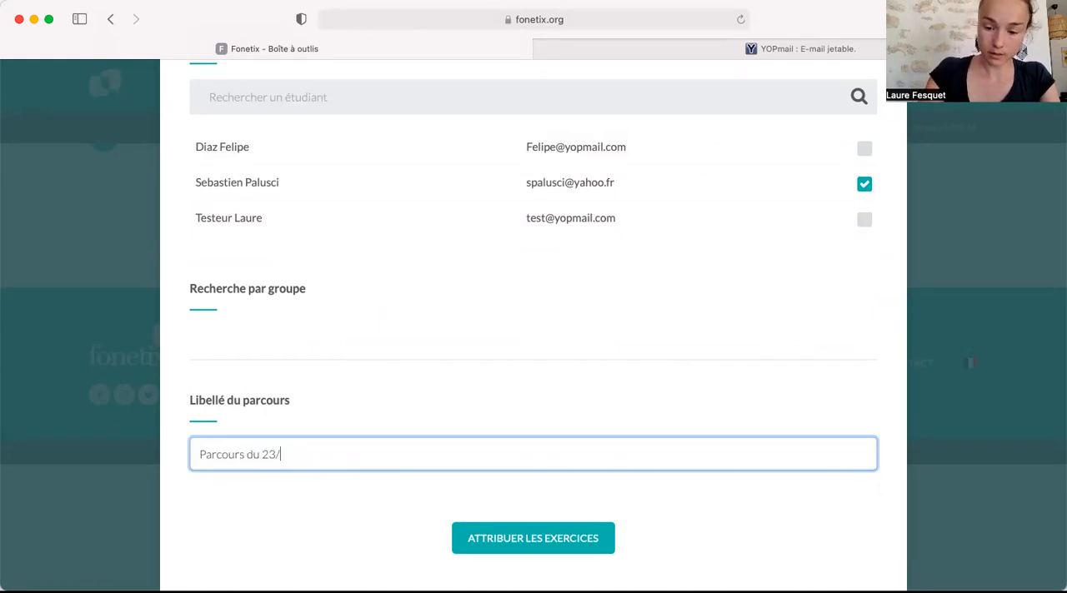
text(7/2022)
click(504, 547)
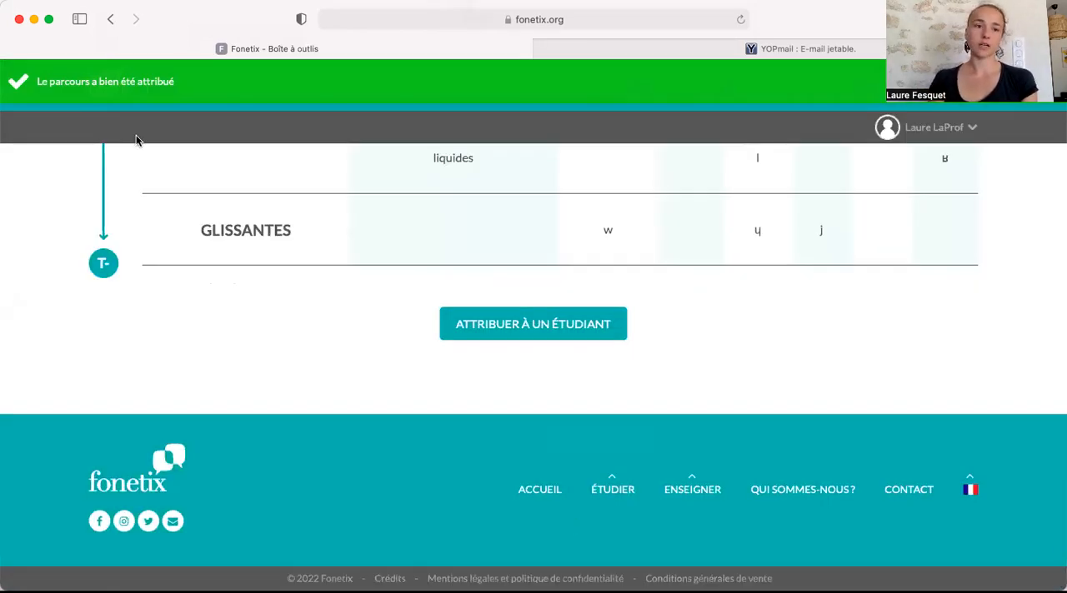
scroll(572, 367, up, 20)
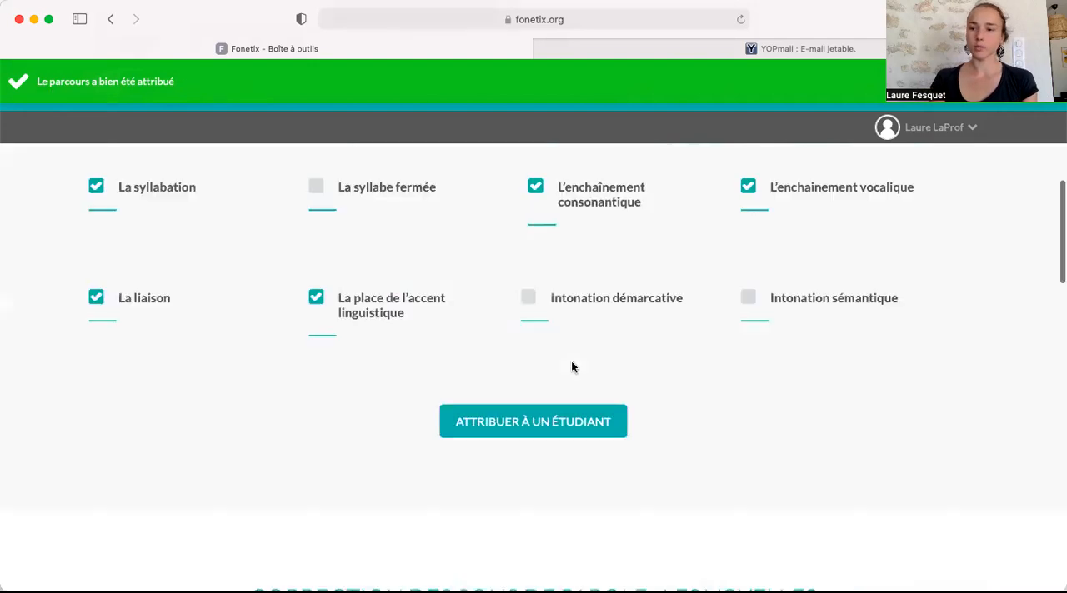